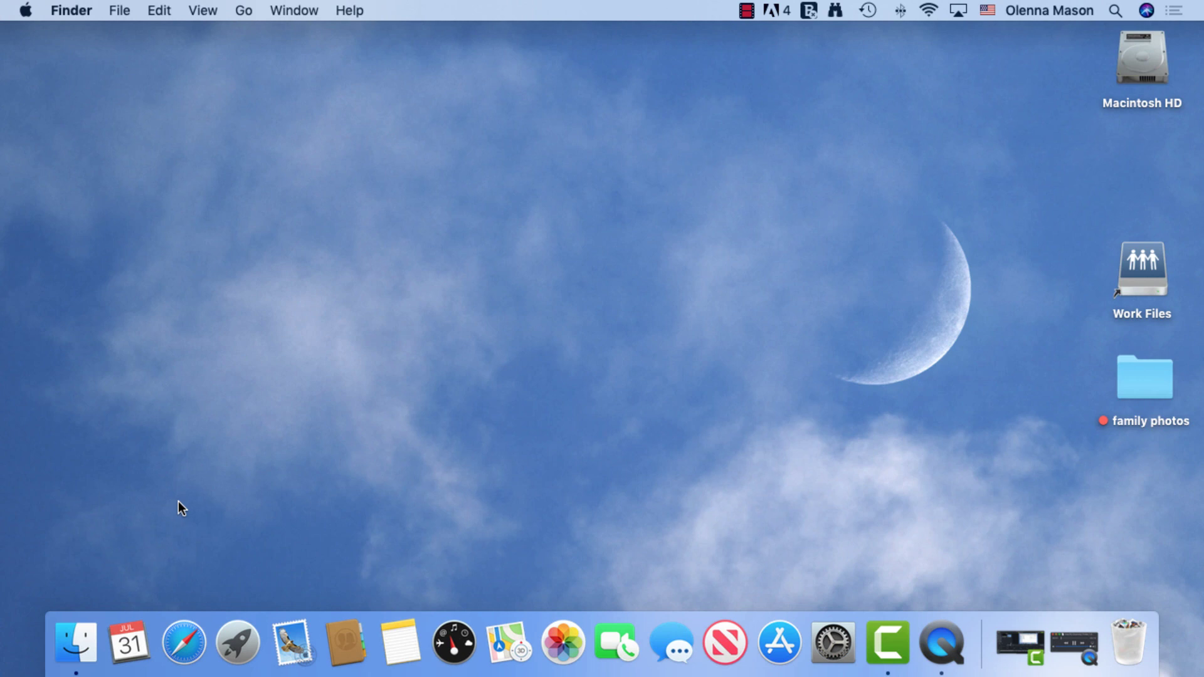
Open a Finder window on Documents, peek inside MS Office Practice, then return to Documents
left_click(75, 652)
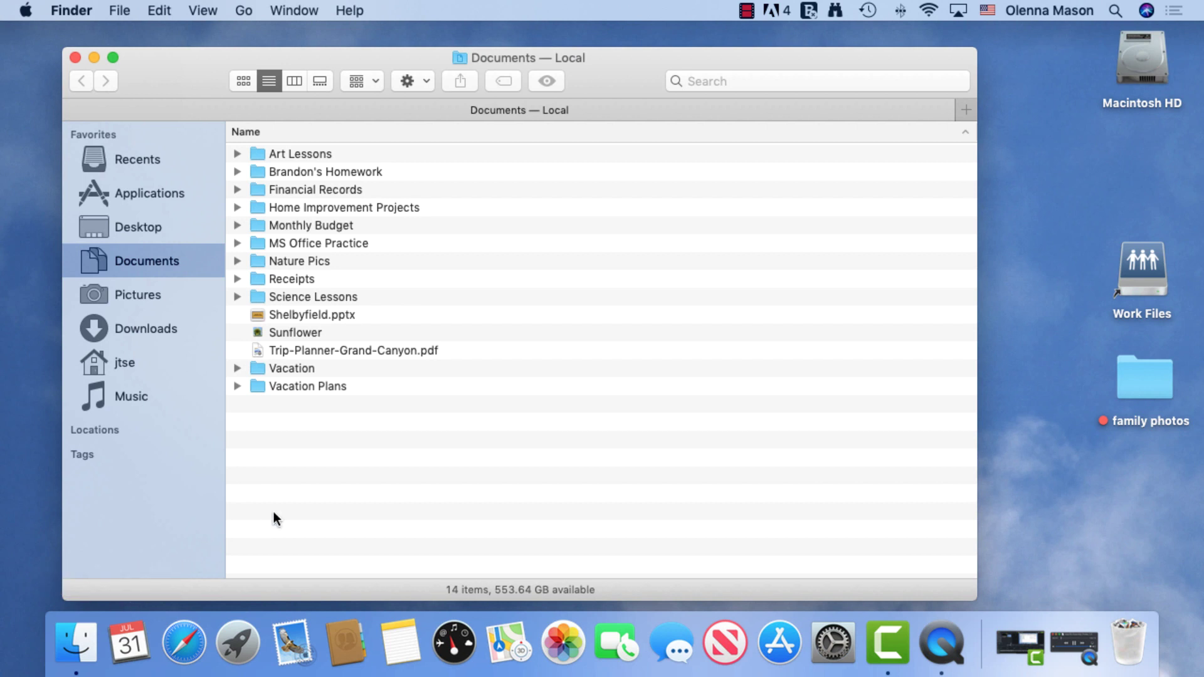
left_click(430, 390)
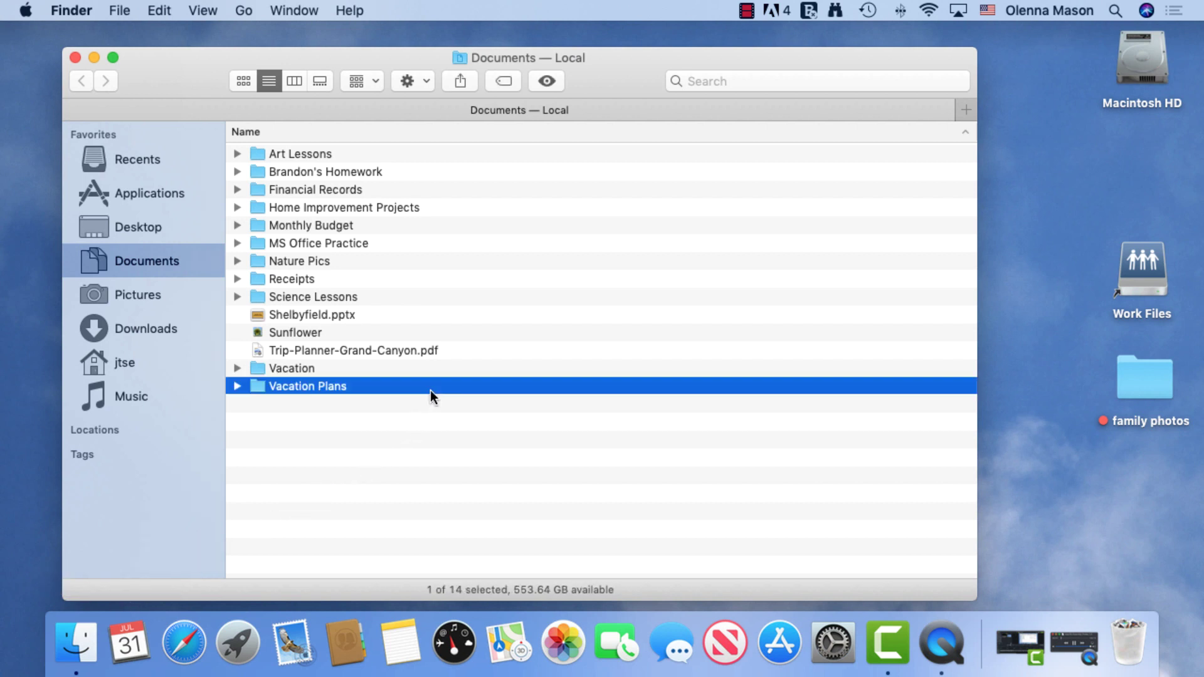
key("Up")
key("Up")
key("Up")
key("Up")
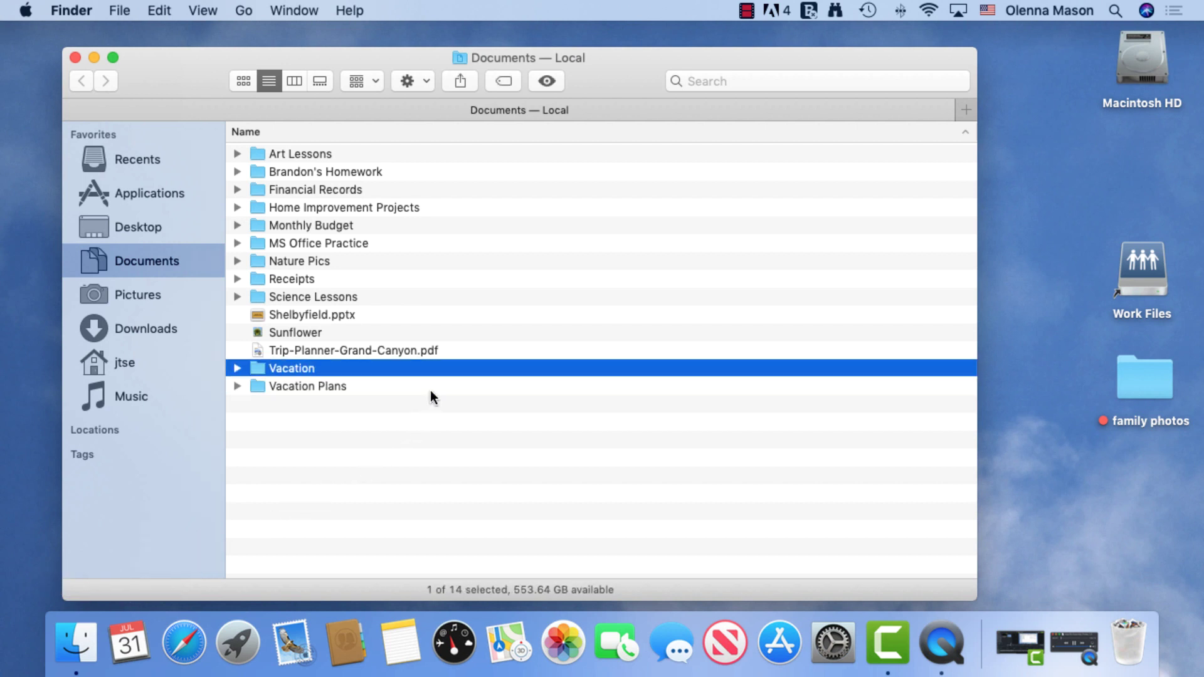
key("Up")
key("Up")
key("Up")
key("Up")
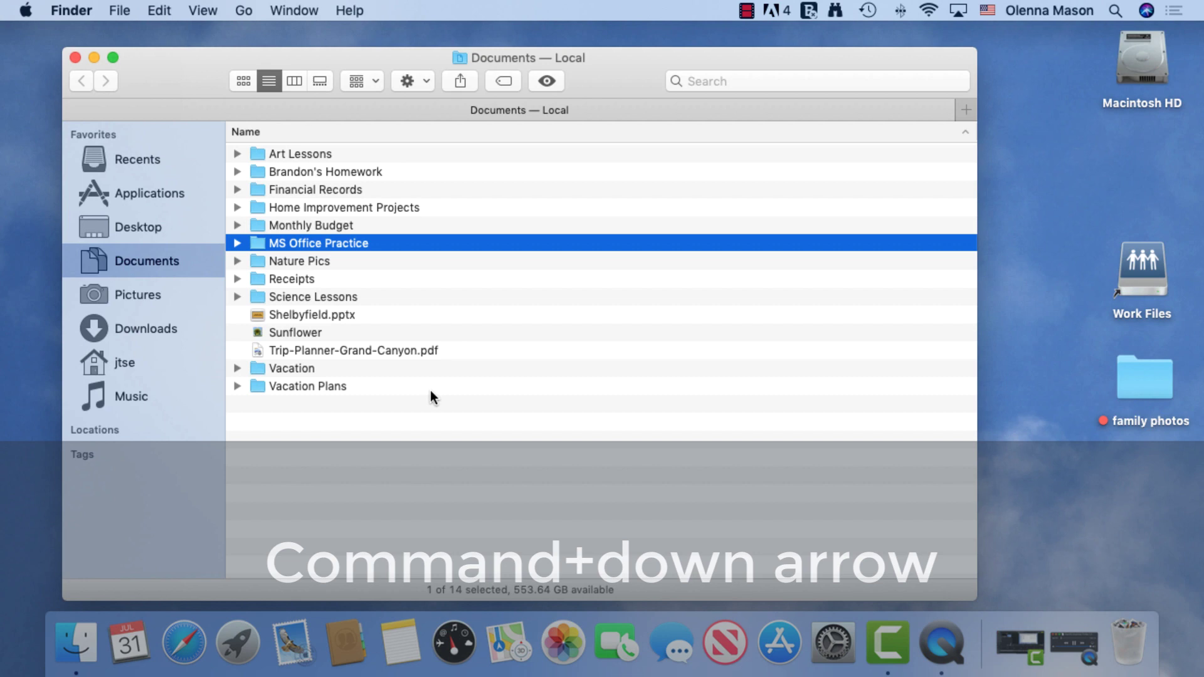
key("super+Down")
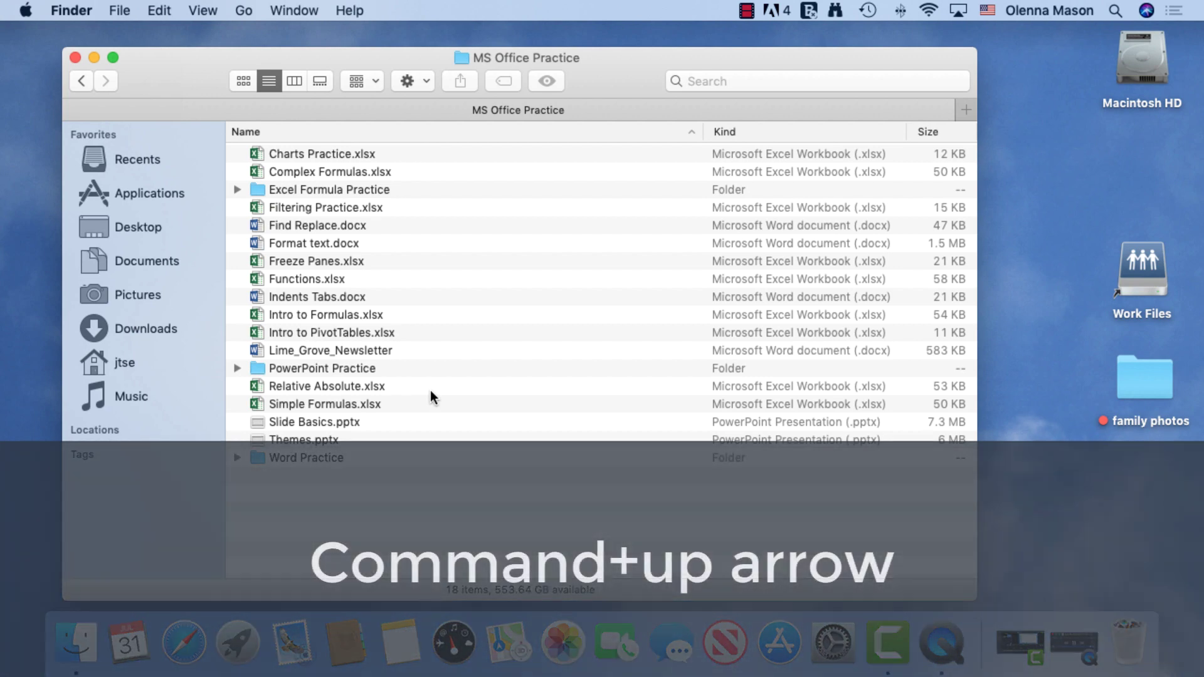
key("super+Up")
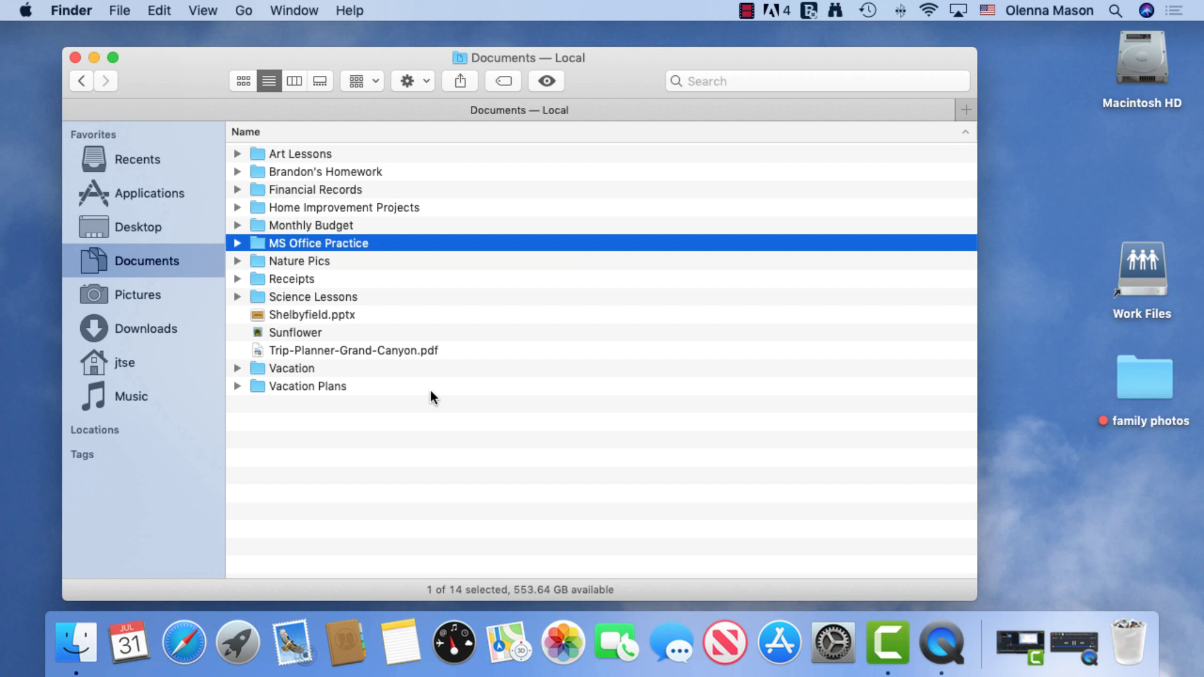
key("Down")
key("Down")
key("Down")
key("Down")
key("Down")
key("Down")
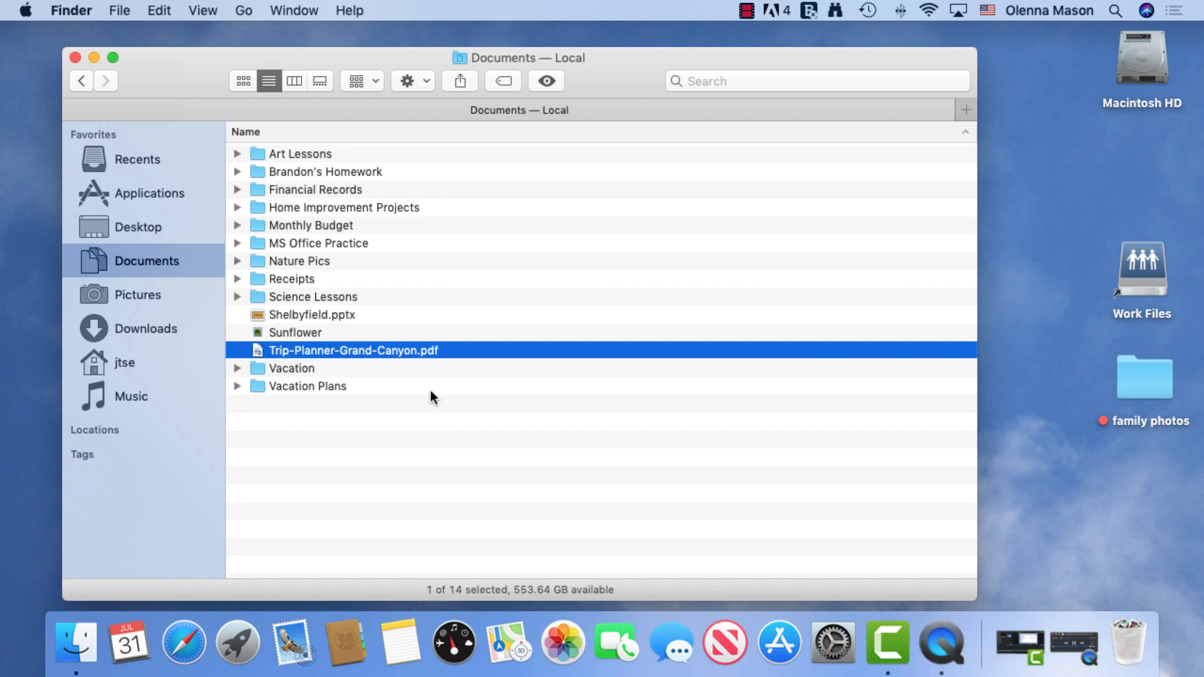
key("space")
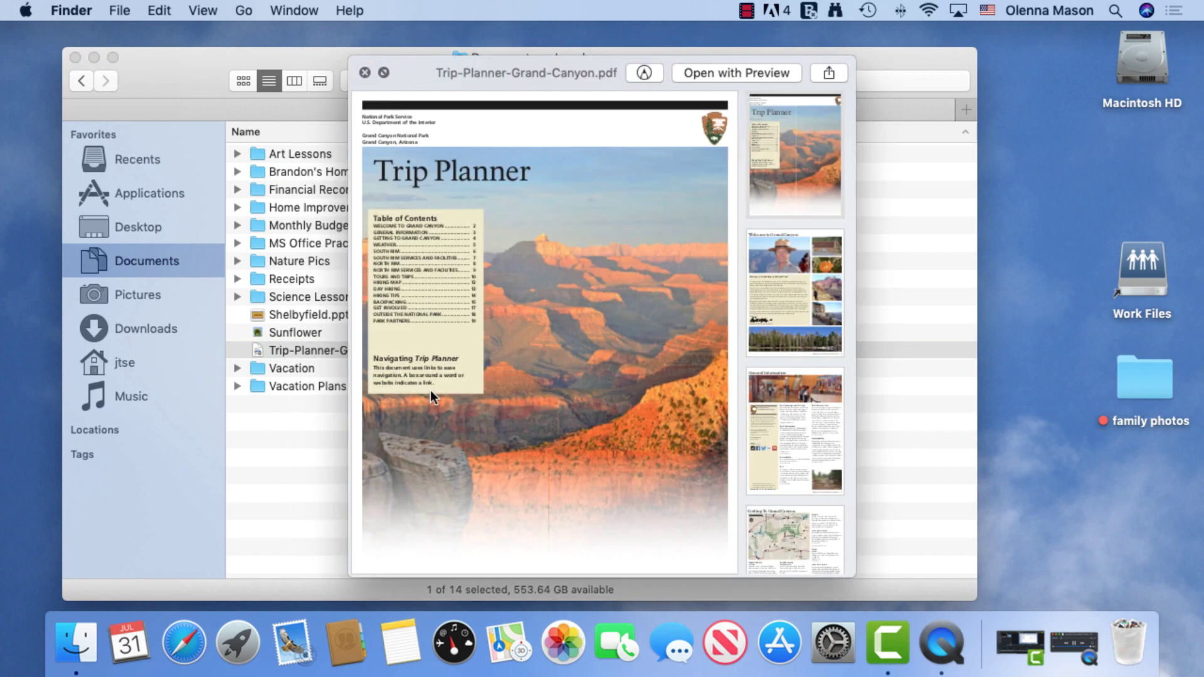
key("Up")
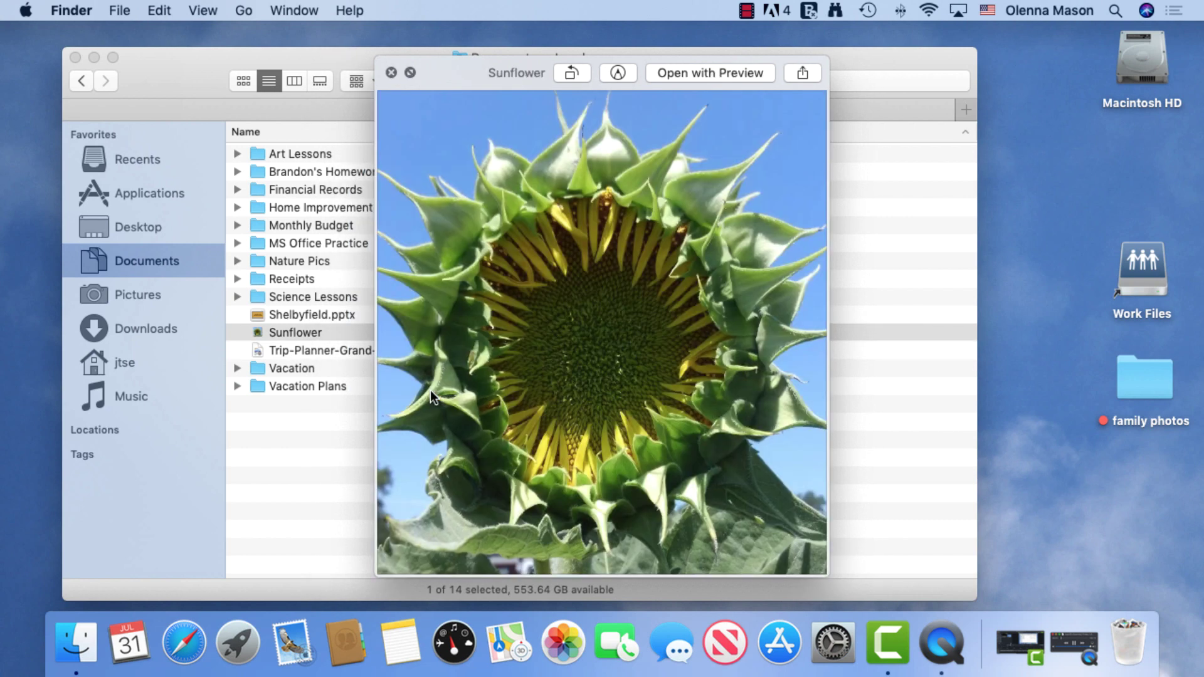
key("Up")
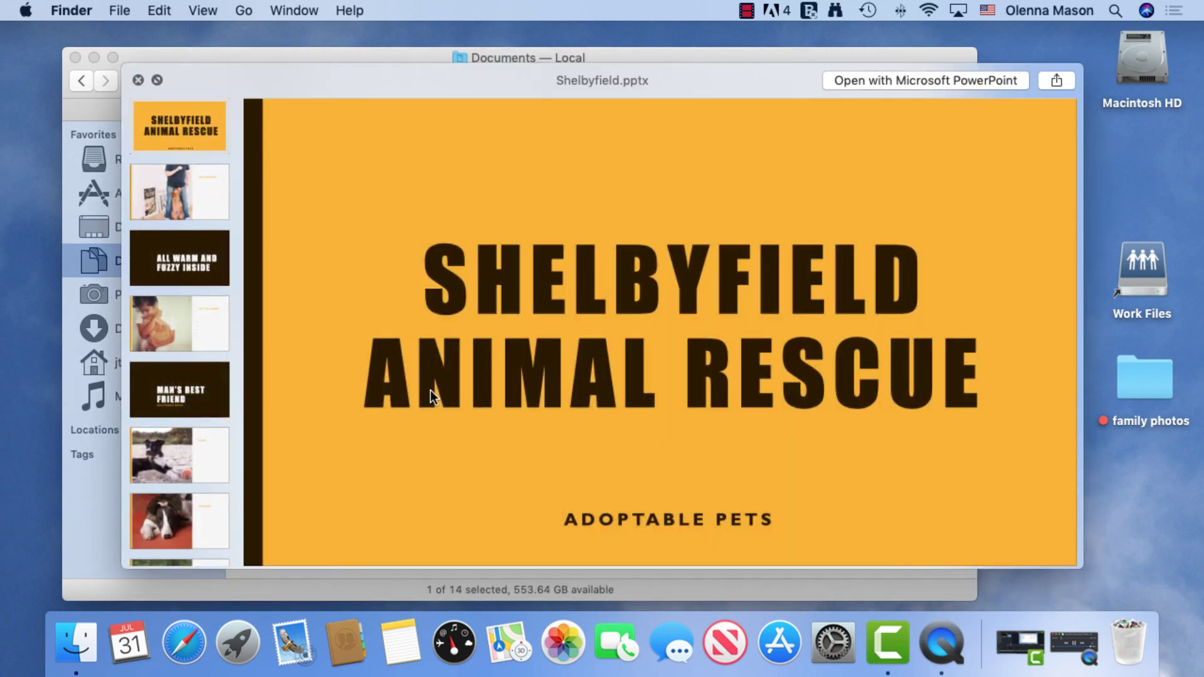
key("space")
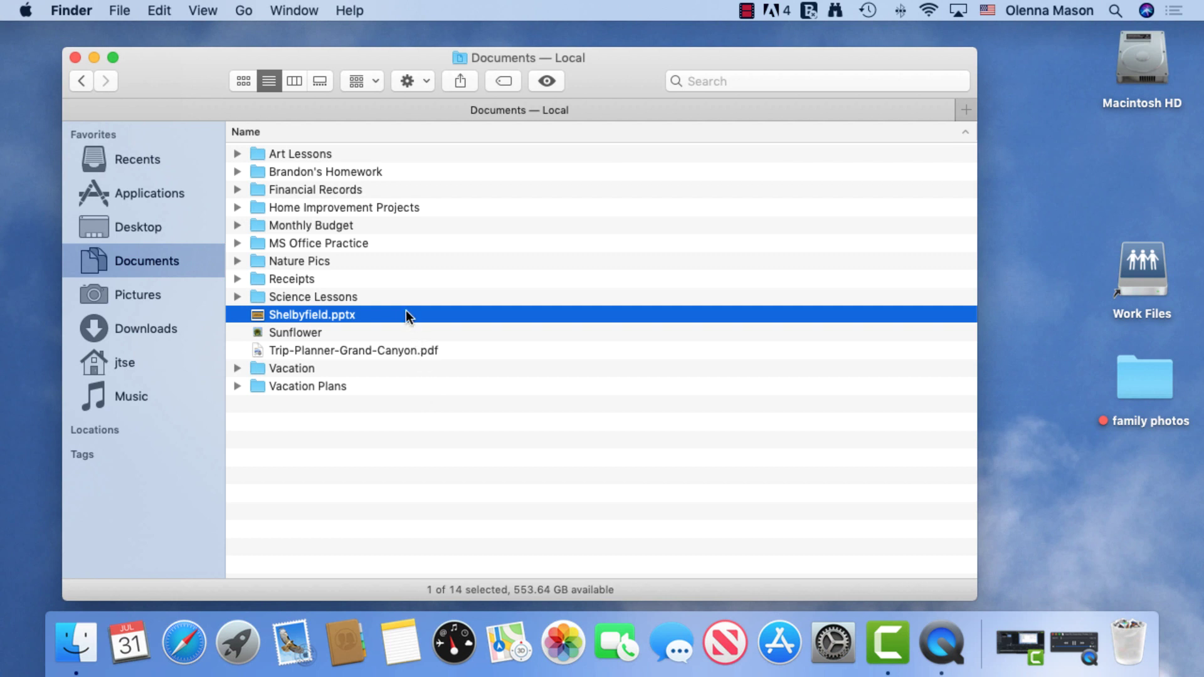
Move Shelbyfield.pptx through MS Office Practice into its PowerPoint Practice subfolder
left_click_drag(407, 315, 341, 239)
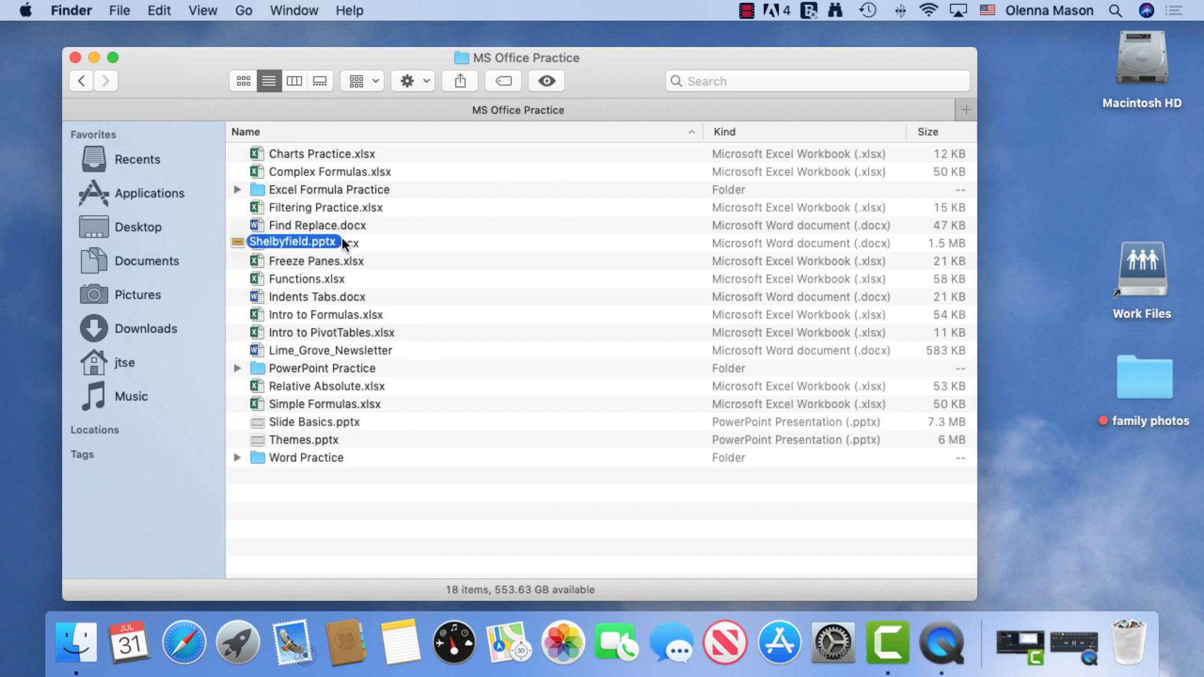
left_click_drag(342, 239, 356, 368)
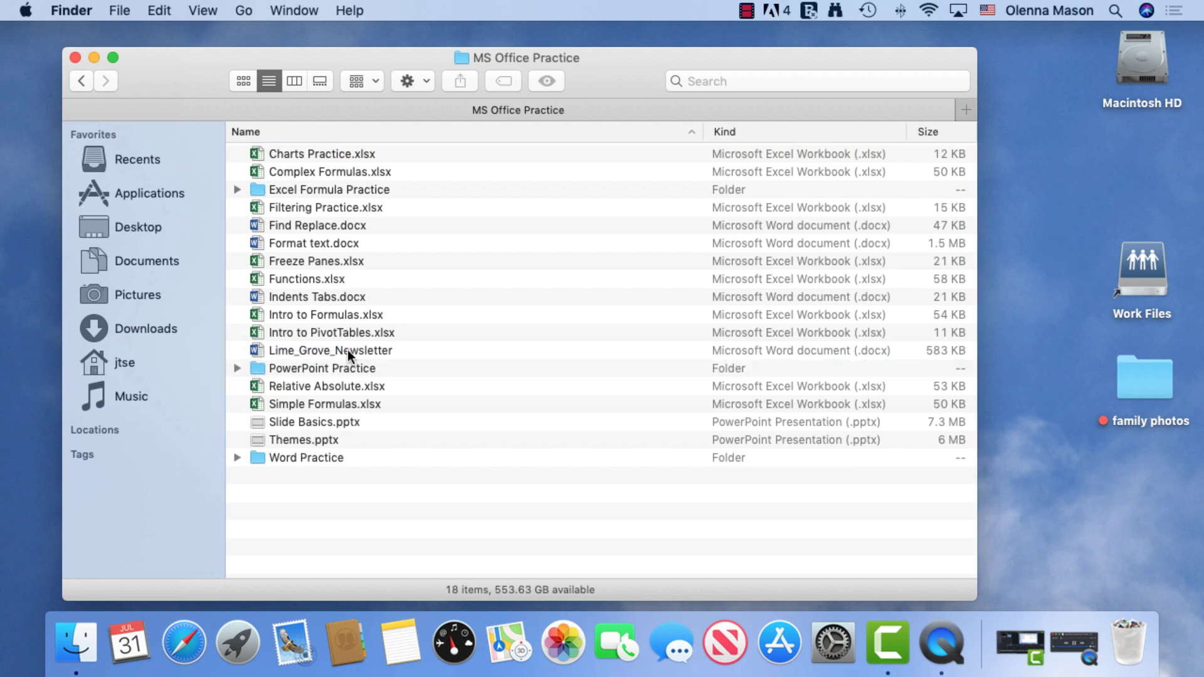
left_click_drag(329, 299, 213, 84)
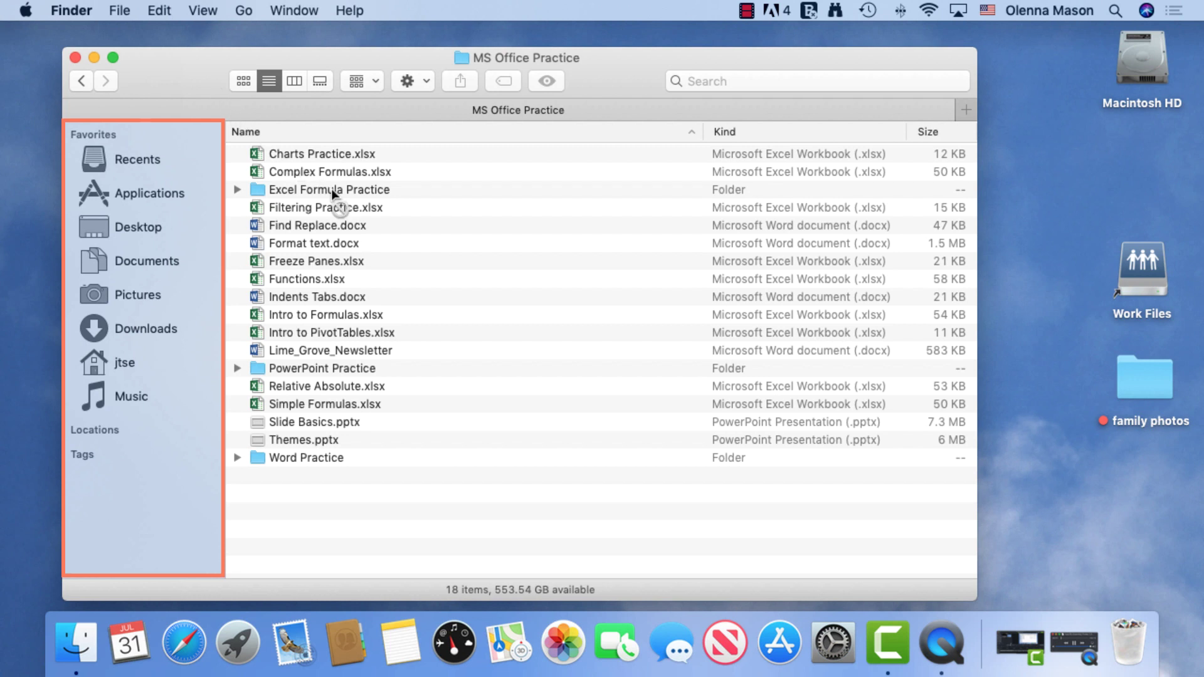
Add Excel Formula Practice to the sidebar Favorites and remove Music from the sidebar
left_click_drag(331, 189, 178, 212)
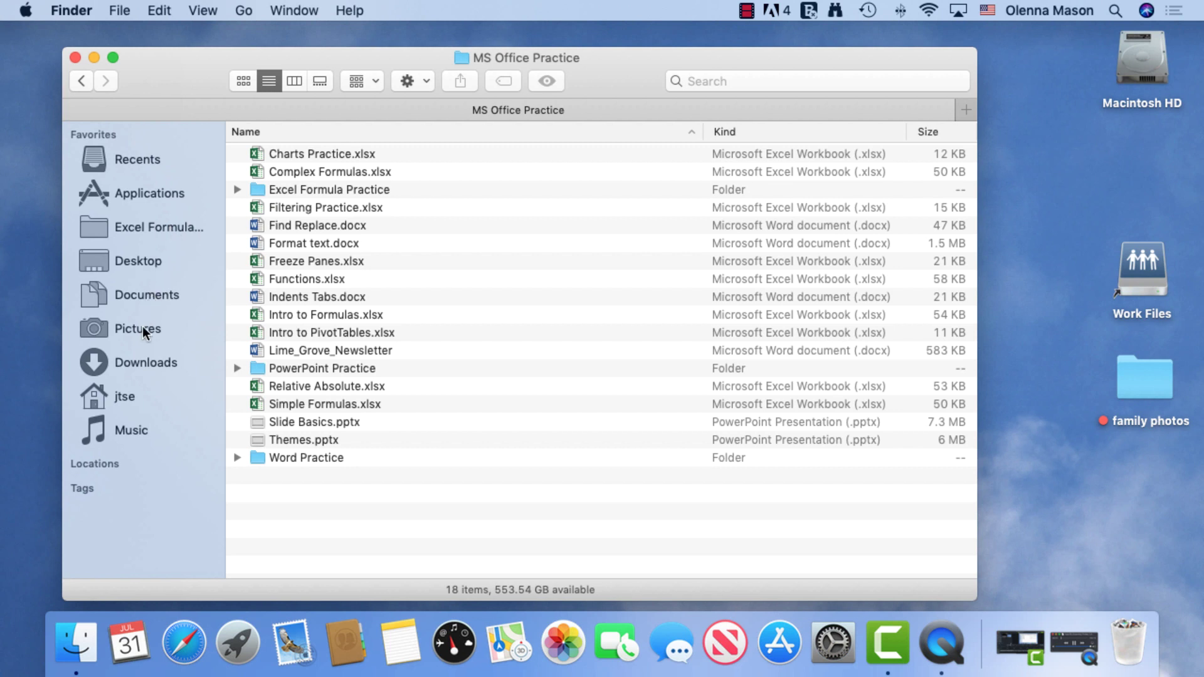
right_click(138, 429)
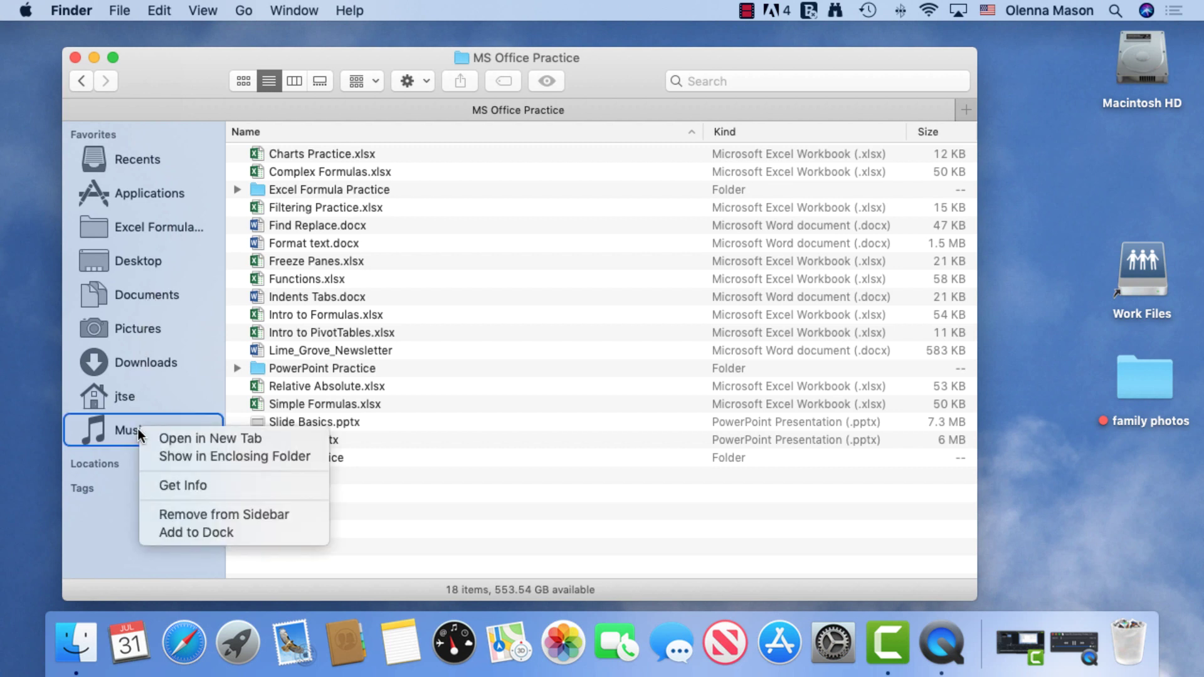
left_click(144, 513)
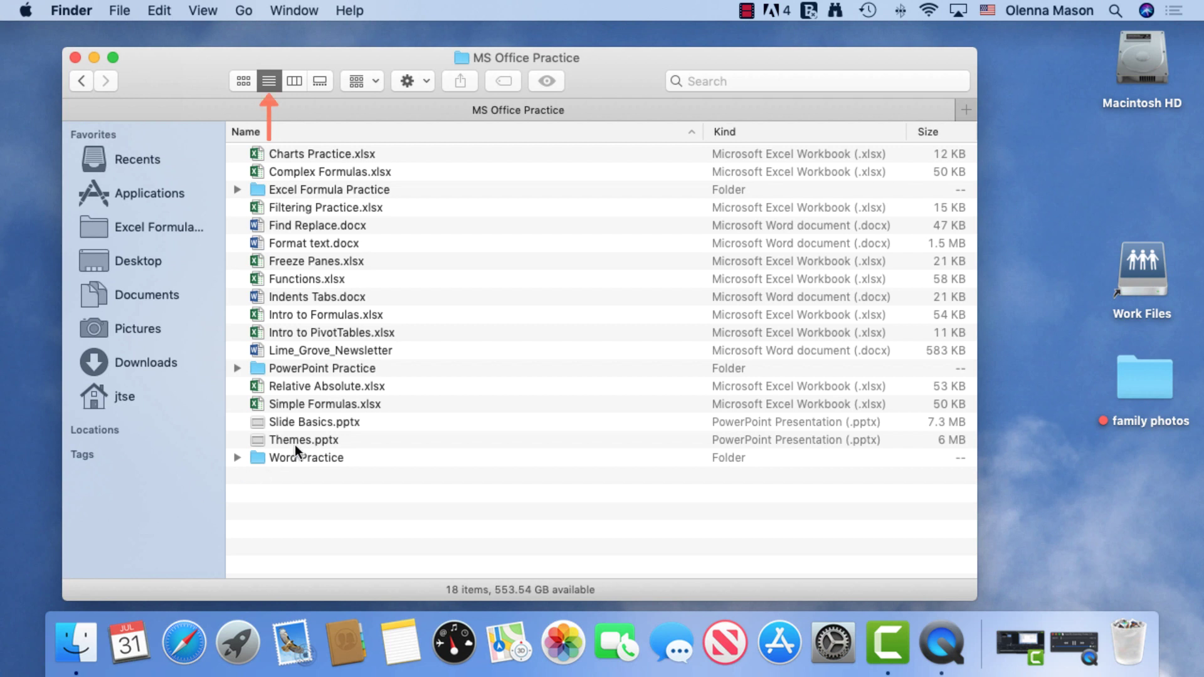
Widen the window to reveal more list columns and sort MS Office Practice by Kind
right_click(535, 134)
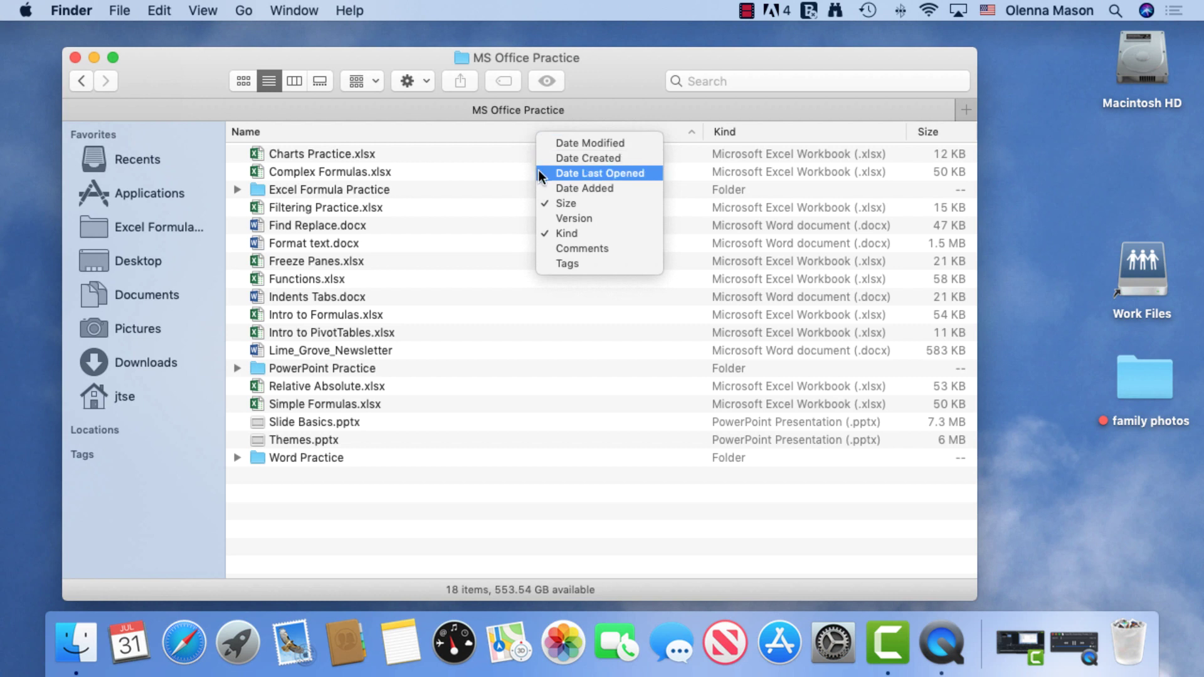
key("Escape")
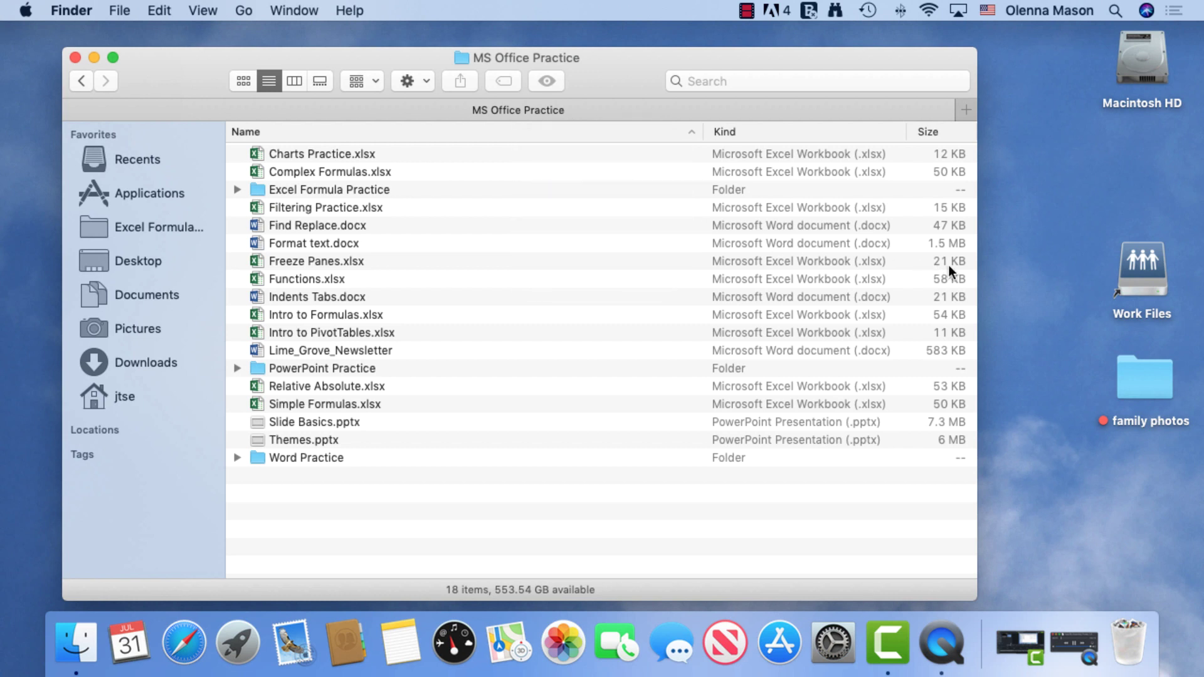
left_click_drag(977, 270, 1138, 276)
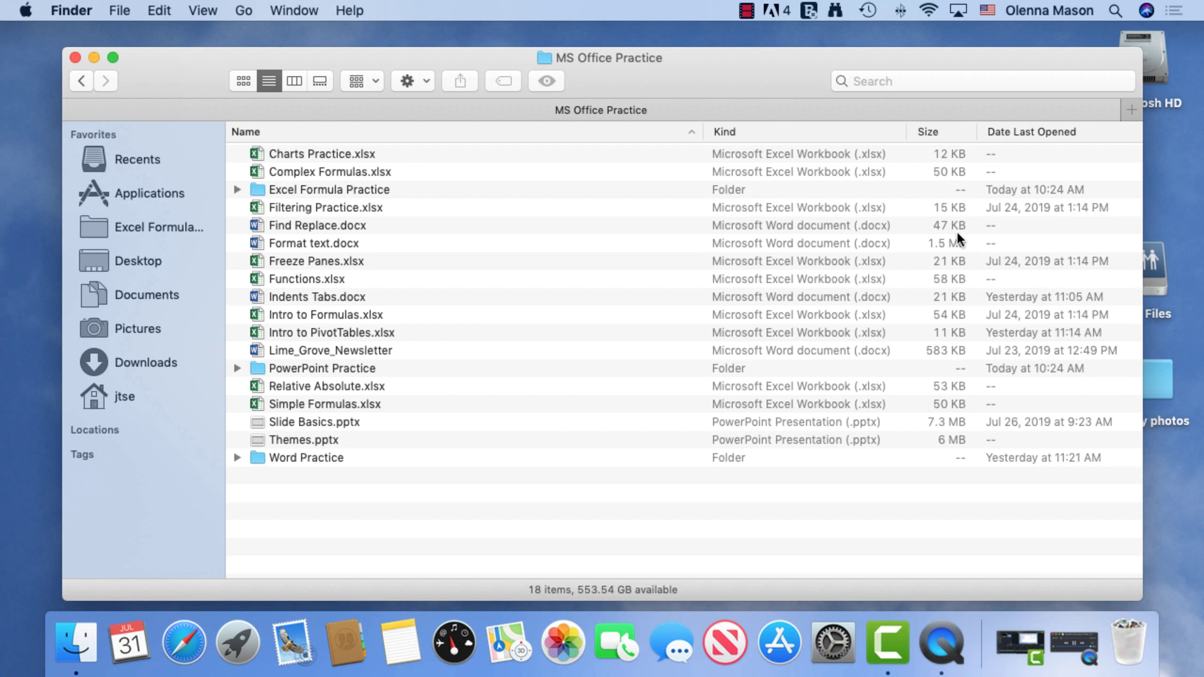
left_click(778, 131)
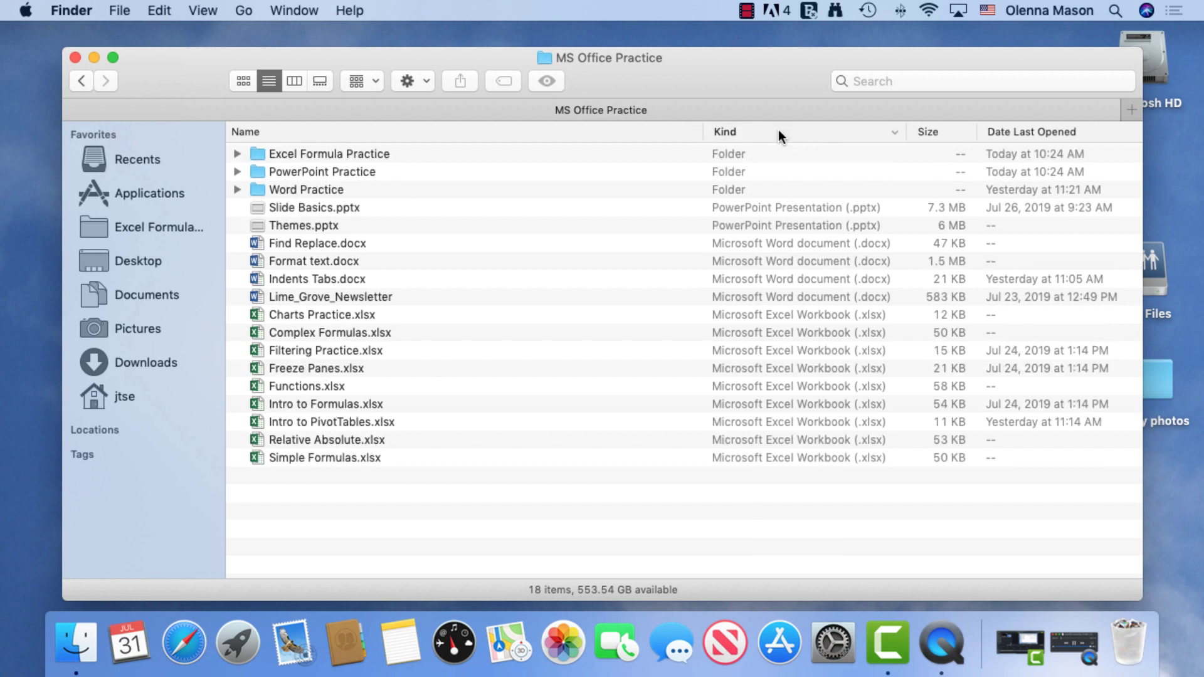
Move Complex Formulas, Functions, Intro to Formulas, Relative Absolute and Simple Formulas workbooks into Excel Formula Practice
left_click(408, 333)
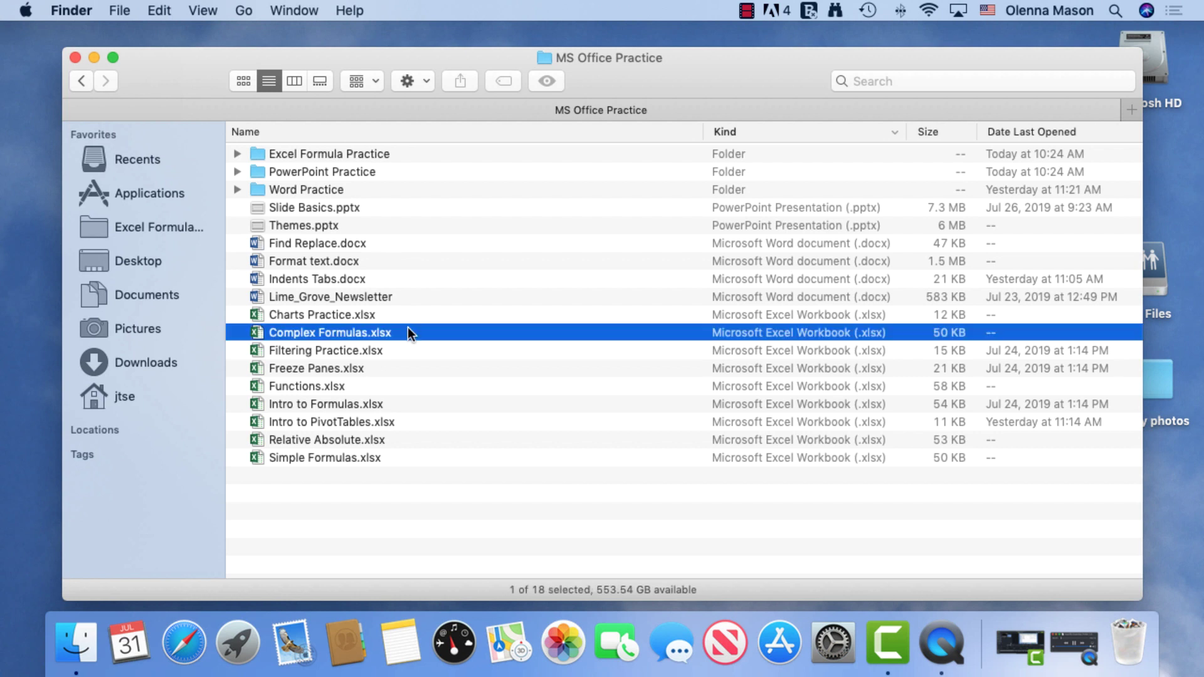
left_click(386, 386, "super")
left_click(392, 402, "super")
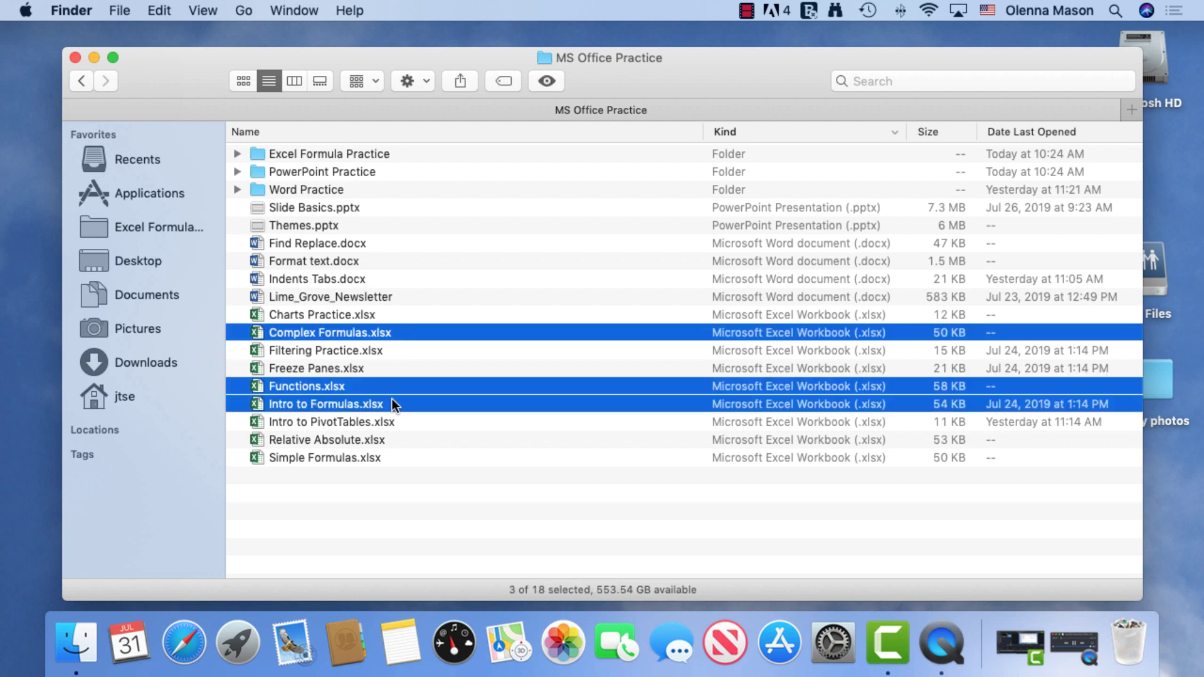
left_click(397, 438, "super")
left_click(404, 455, "super")
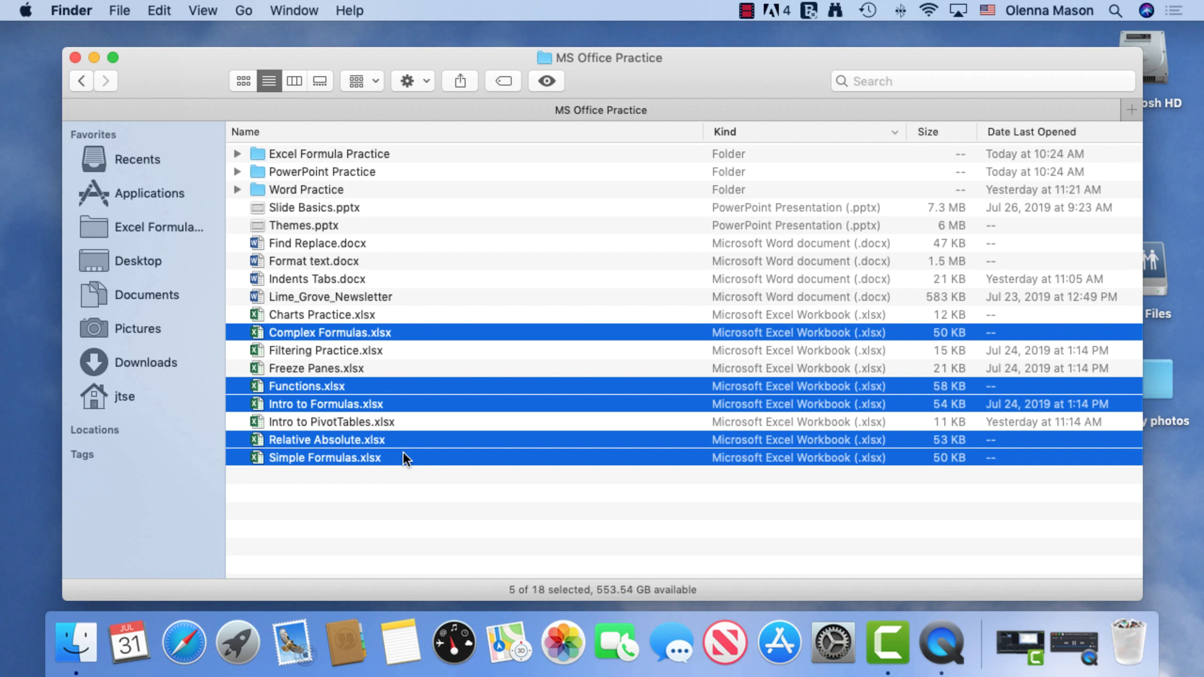
left_click_drag(404, 453, 379, 153)
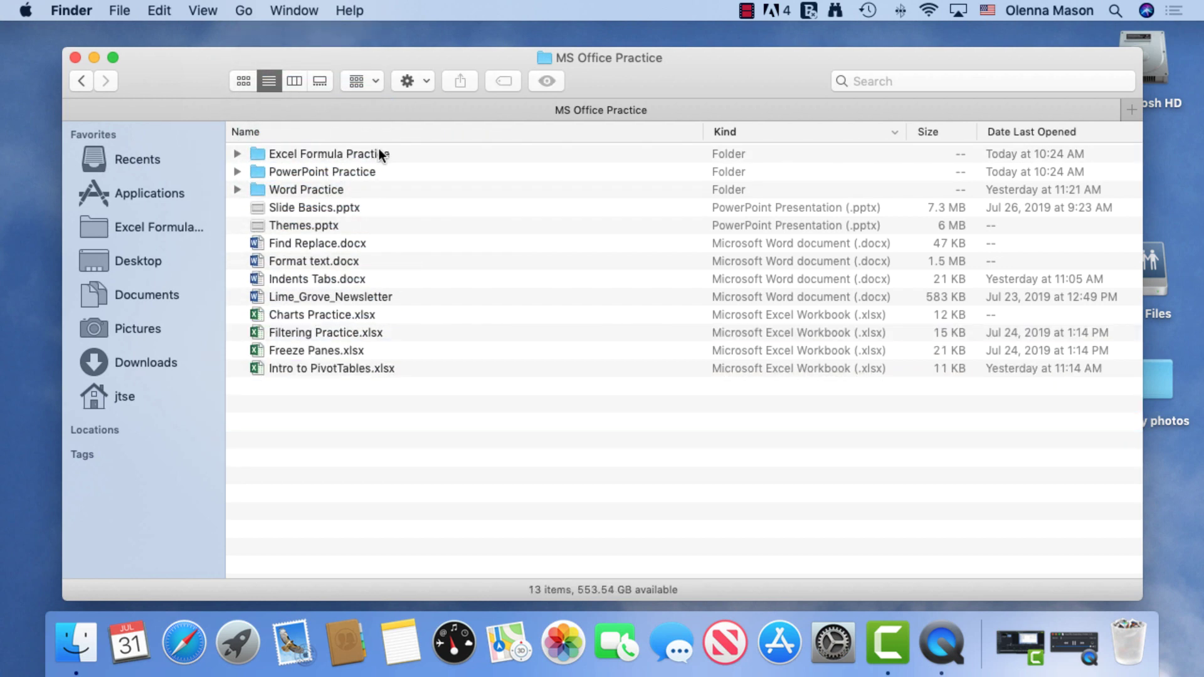
Show Excel Formula Practice in column view and resize all columns together
left_click(379, 151)
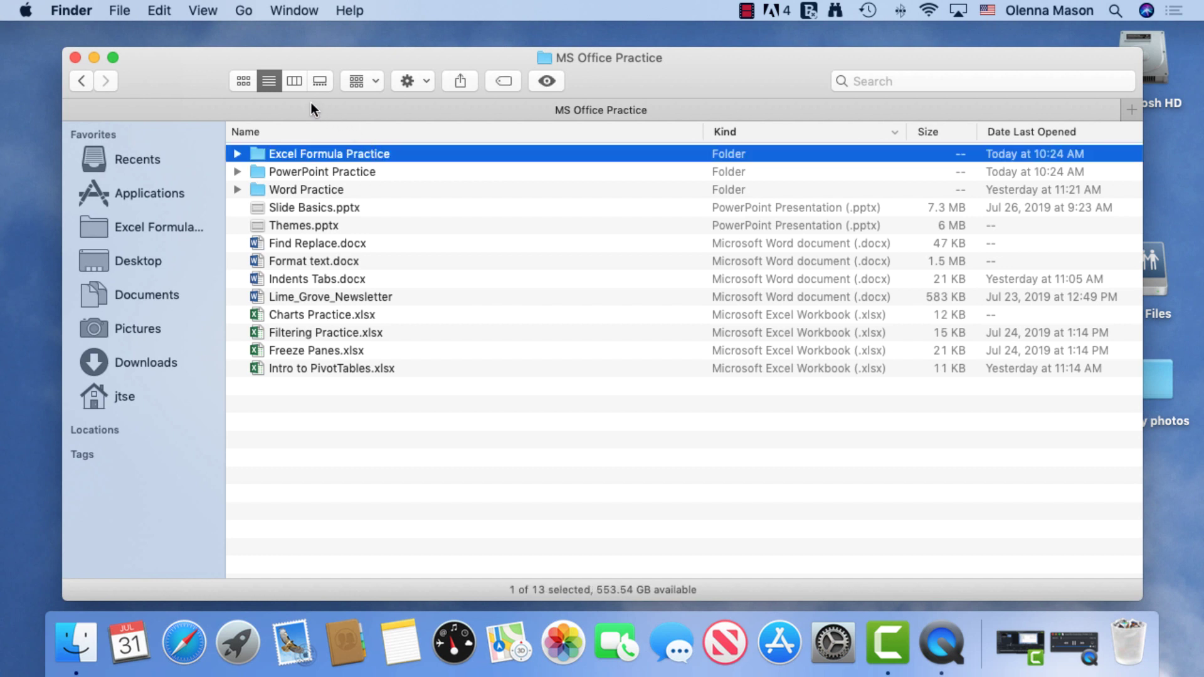
left_click(294, 83)
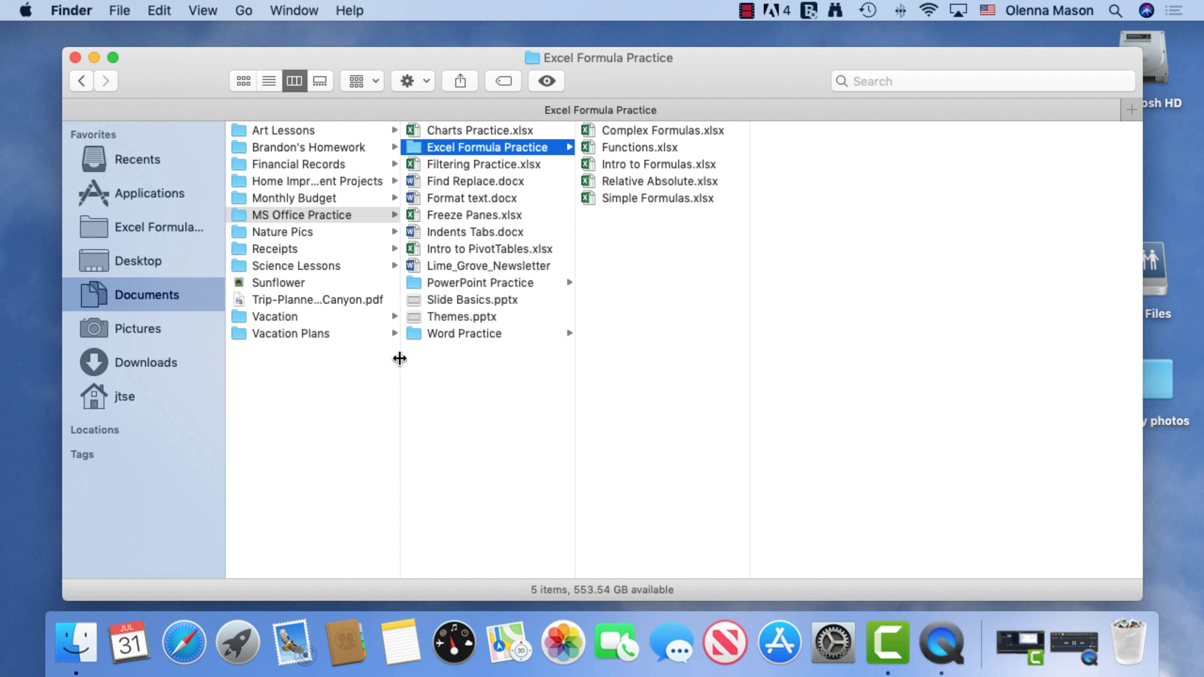
left_click_drag(400, 357, 529, 368)
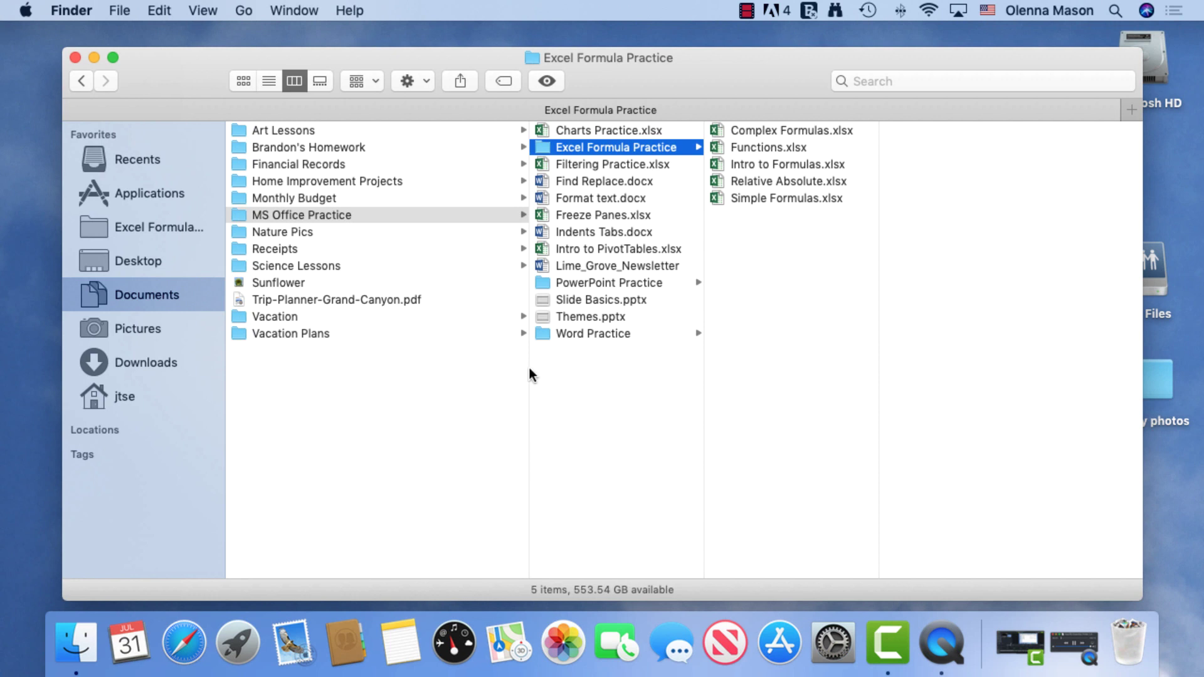
key("alt")
left_click_drag(529, 368, 371, 361)
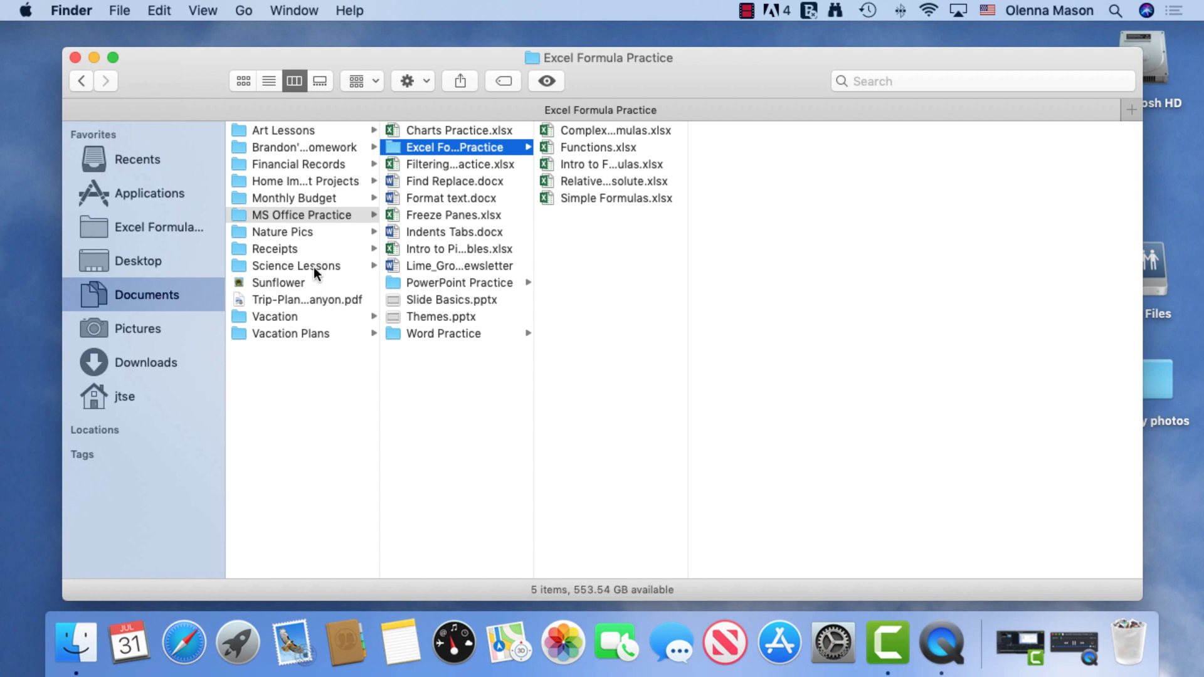
Switch to icon view and display the Pictures folder
left_click(247, 86)
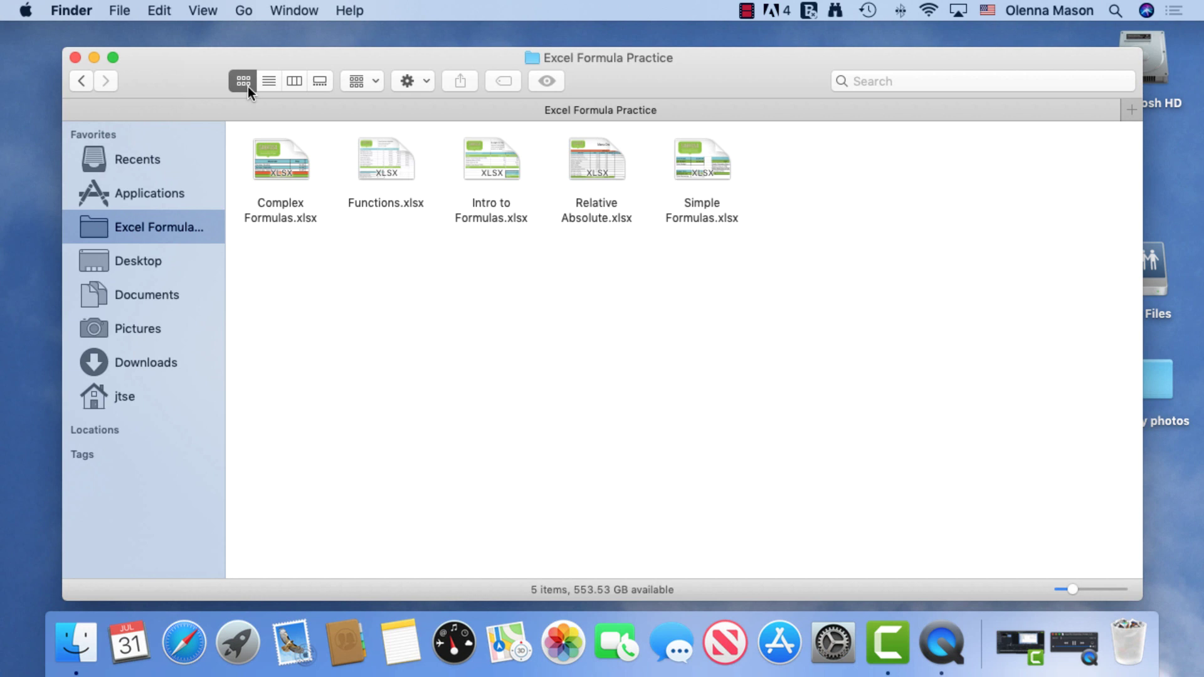
left_click(149, 327)
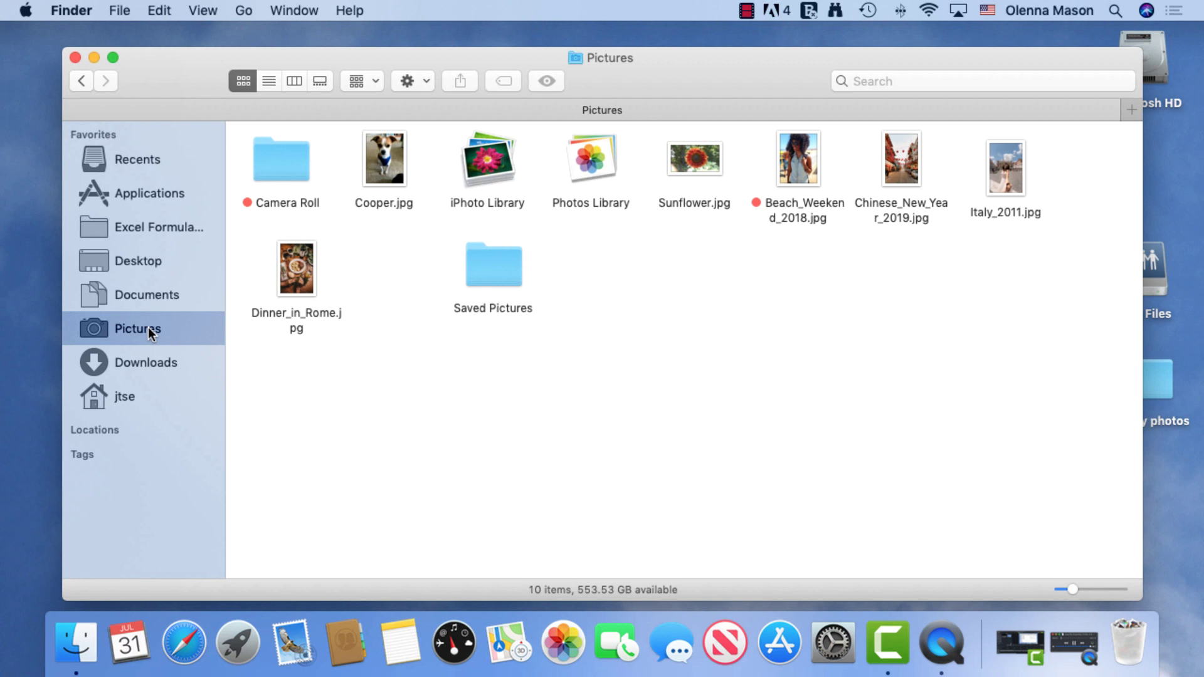
In Finder Preferences, show external disks on the desktop and open new windows to Recents
left_click(92, 10)
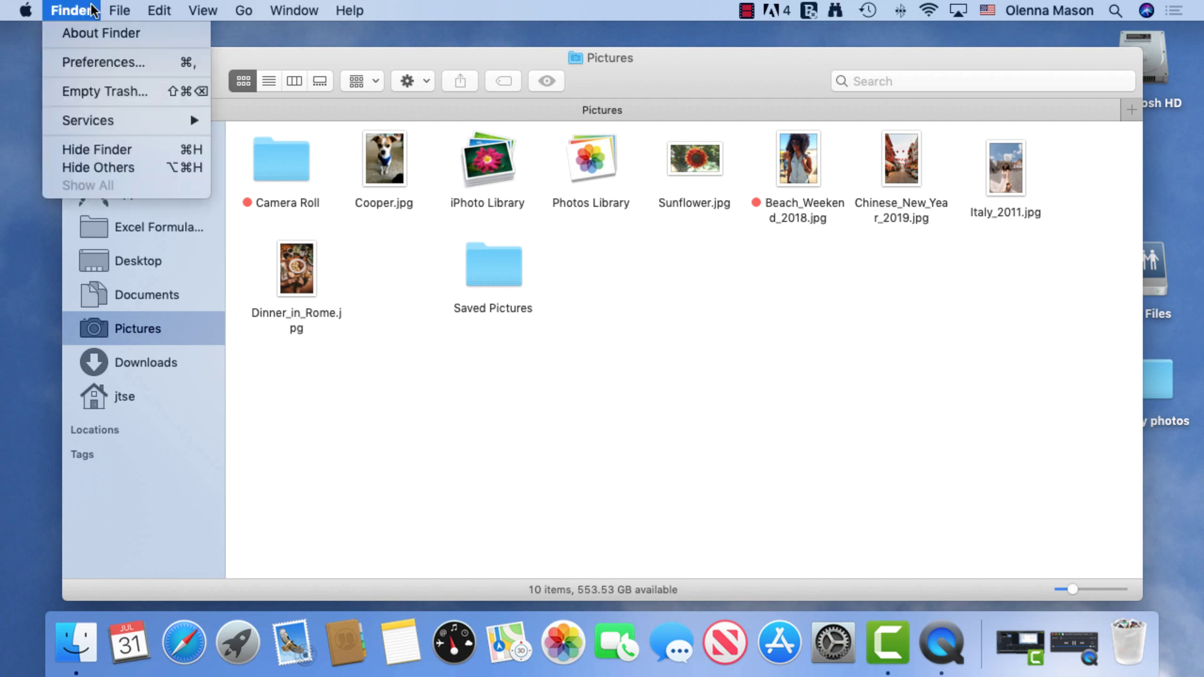
left_click(48, 61)
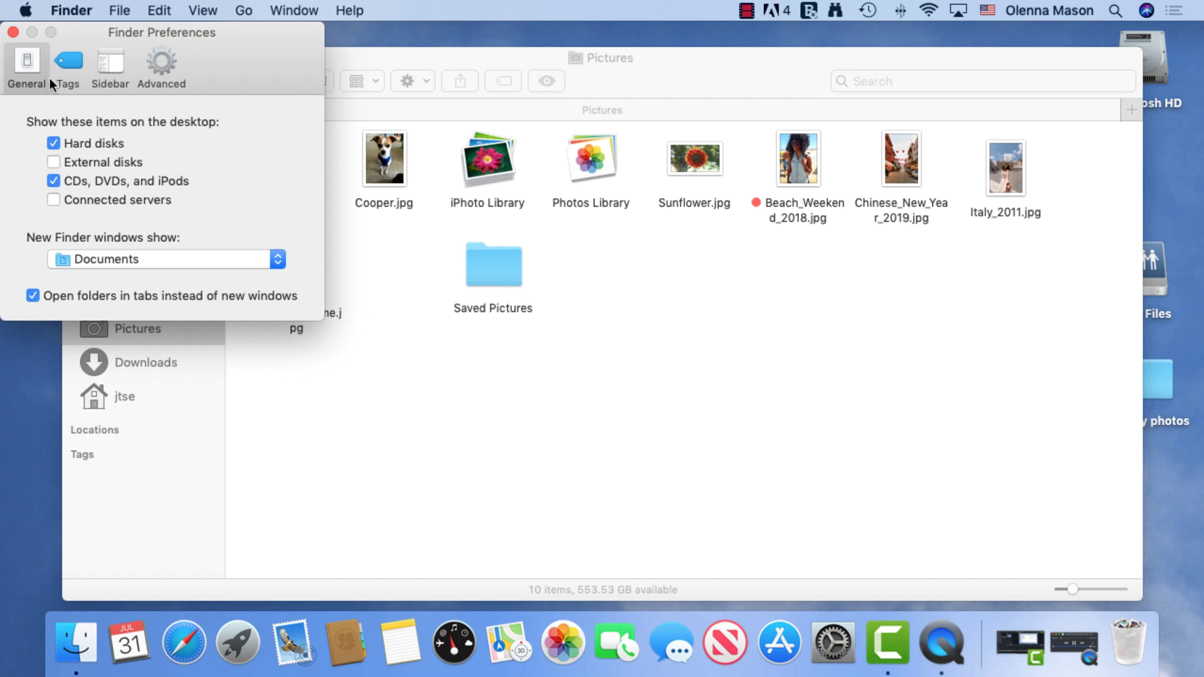
left_click(57, 158)
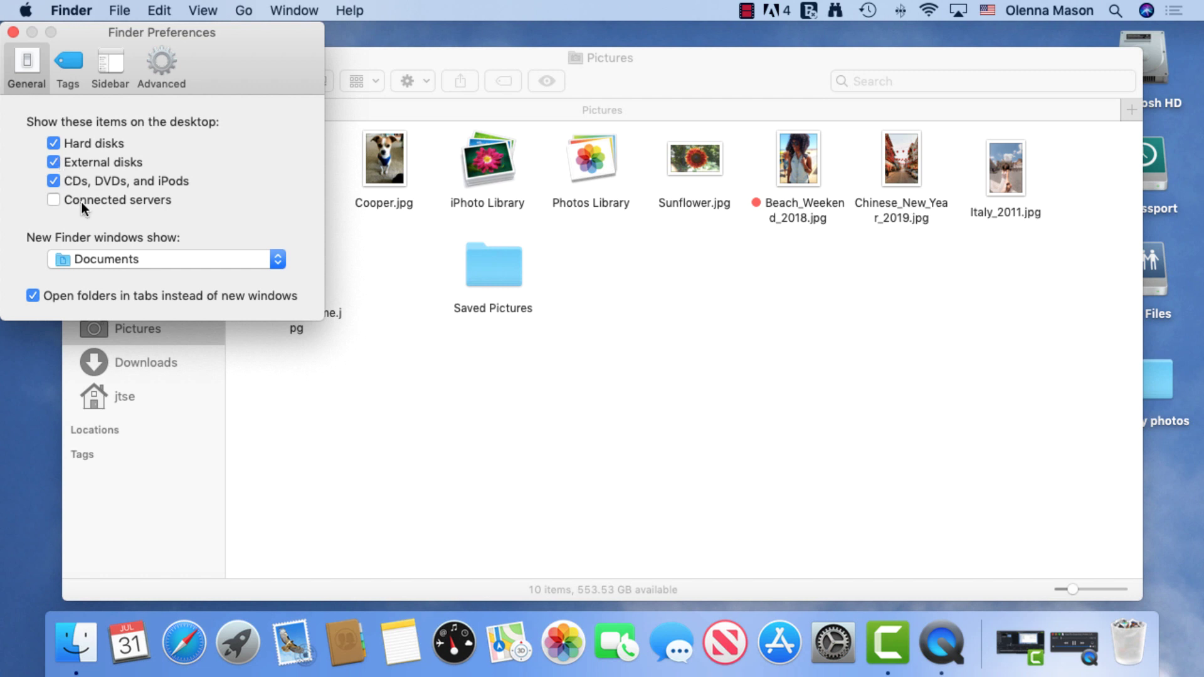
left_click(184, 258)
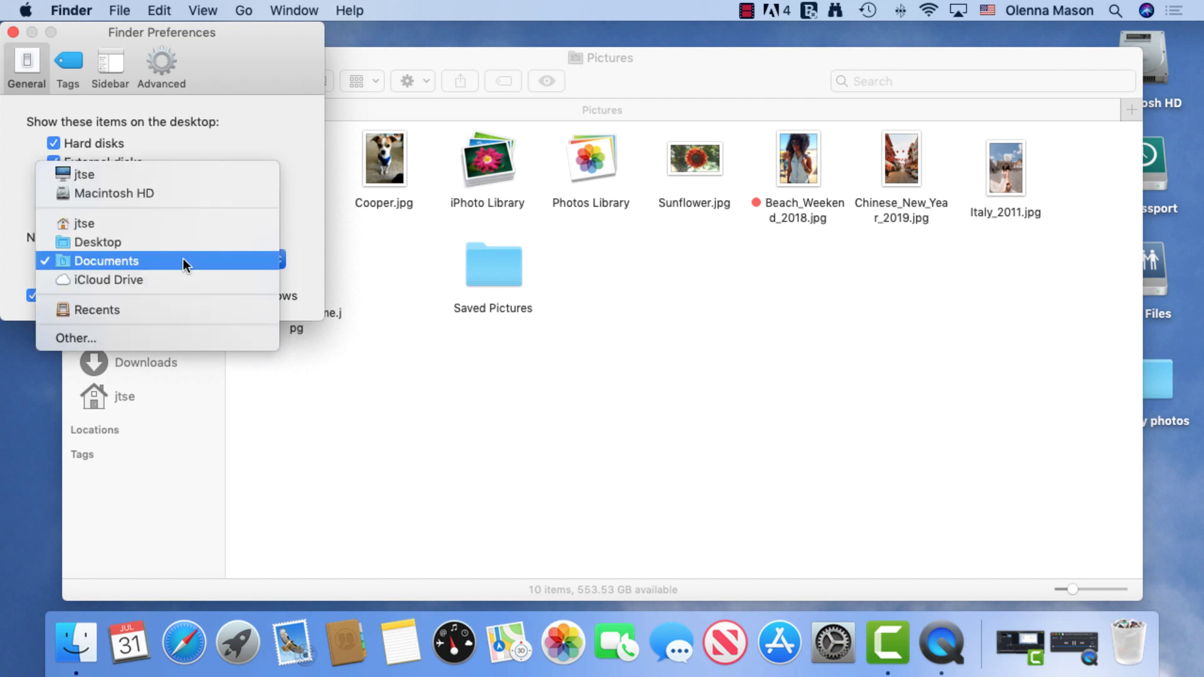
left_click(178, 310)
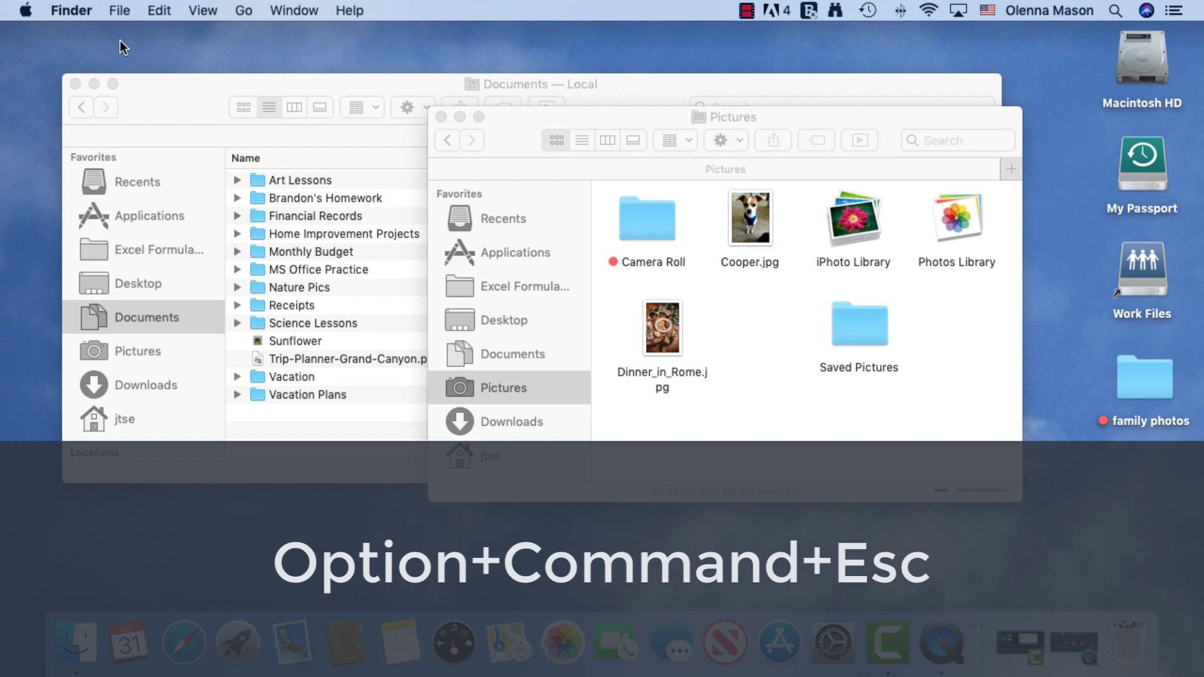
Relaunch Finder from the Force Quit Applications window, confirming the relaunch
key("alt+super+Escape")
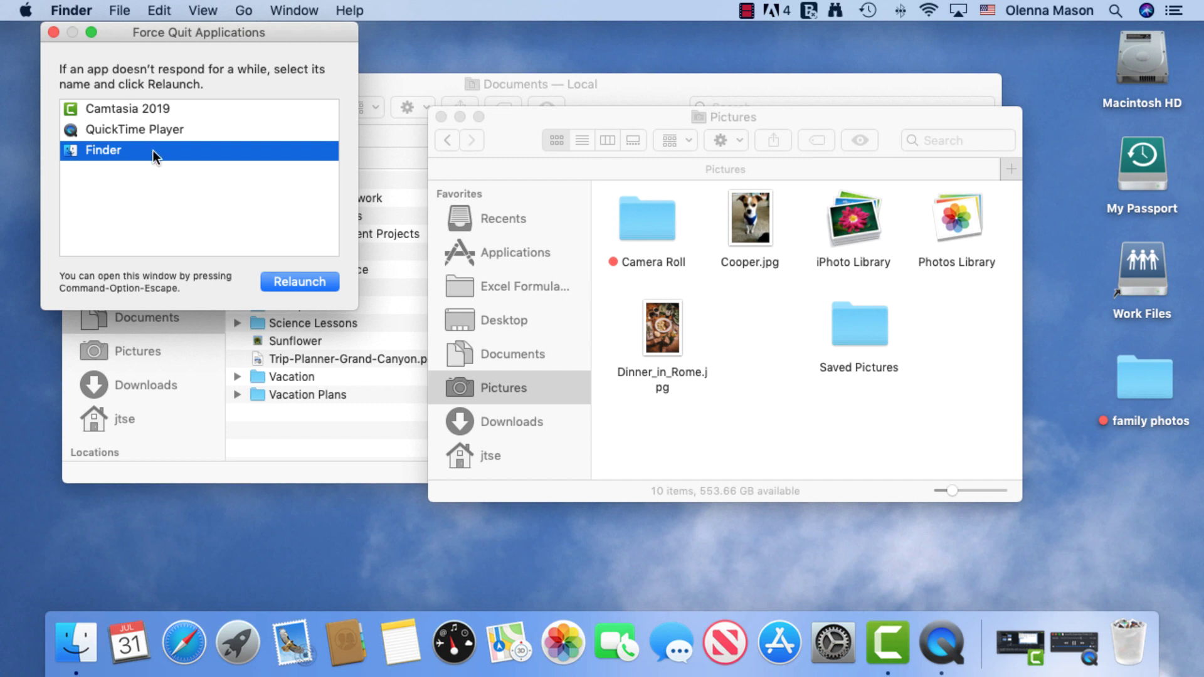
left_click(269, 281)
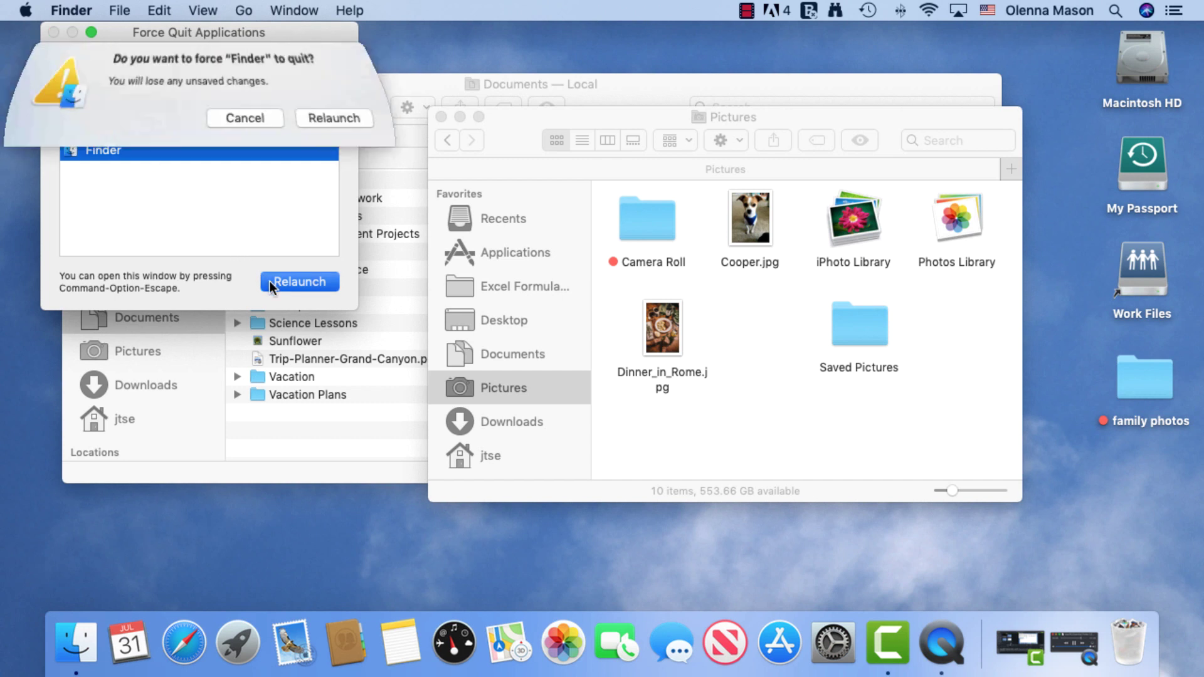
left_click(333, 123)
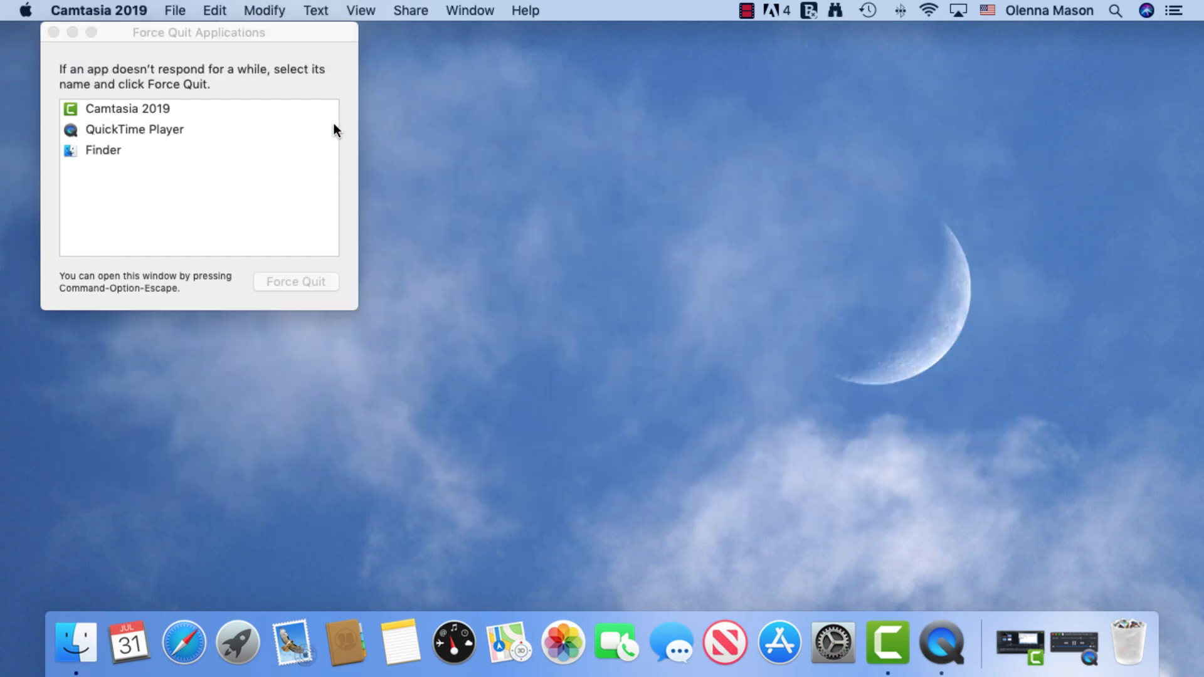